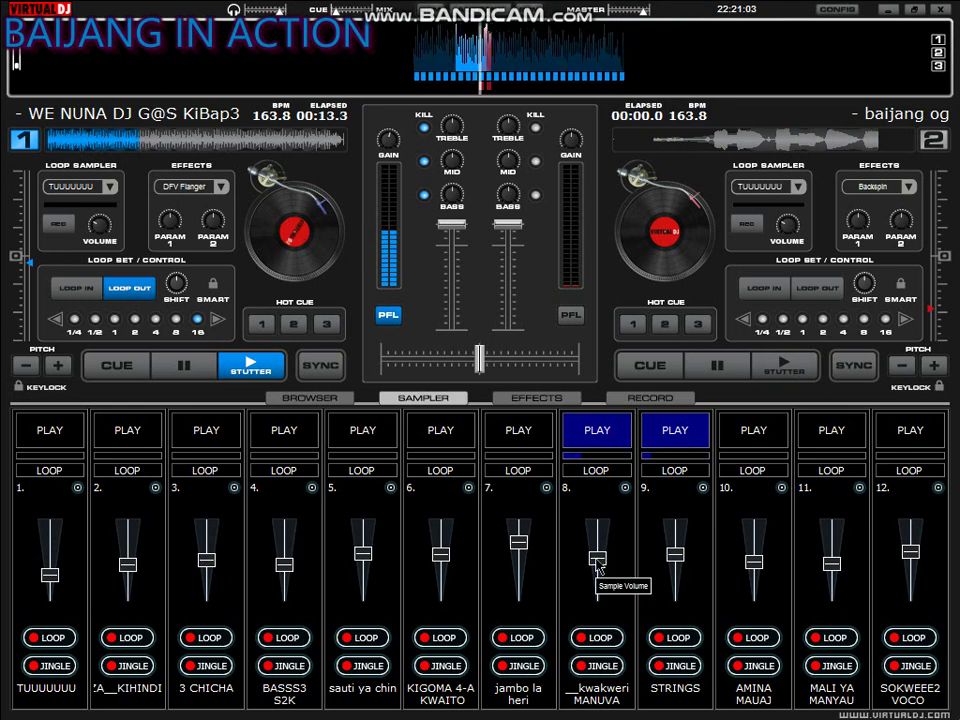
# Shift the crossfader partway toward deck 1 and start the 3 CHICHA and KIGOMA 4-A KWAITO samples
pyautogui.moveTo(480, 356); pyautogui.dragTo(456, 362)
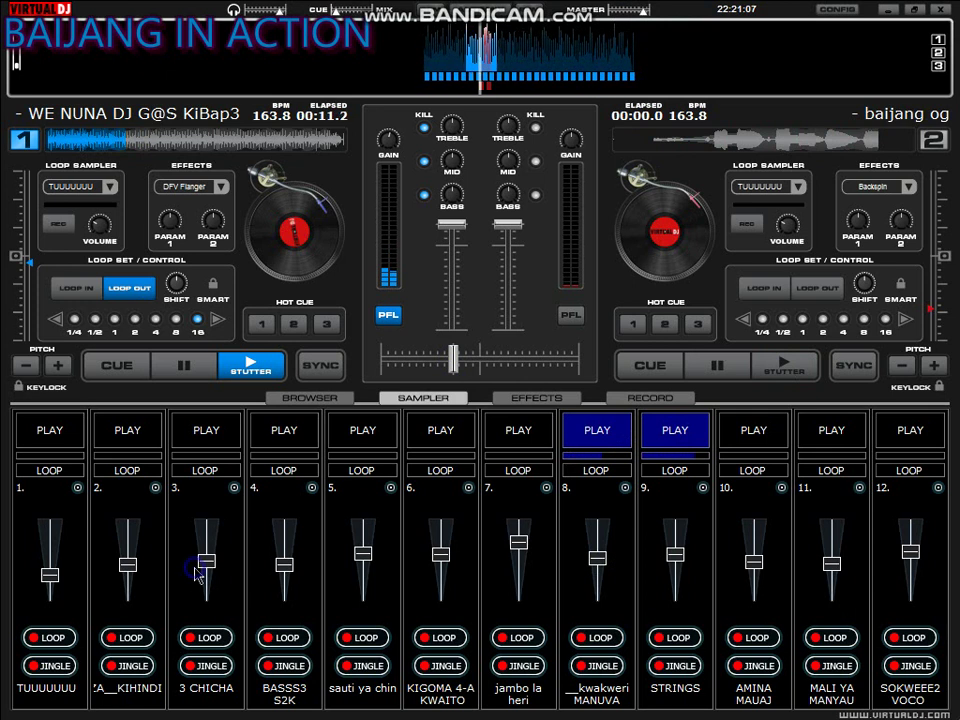
pyautogui.click(216, 443)
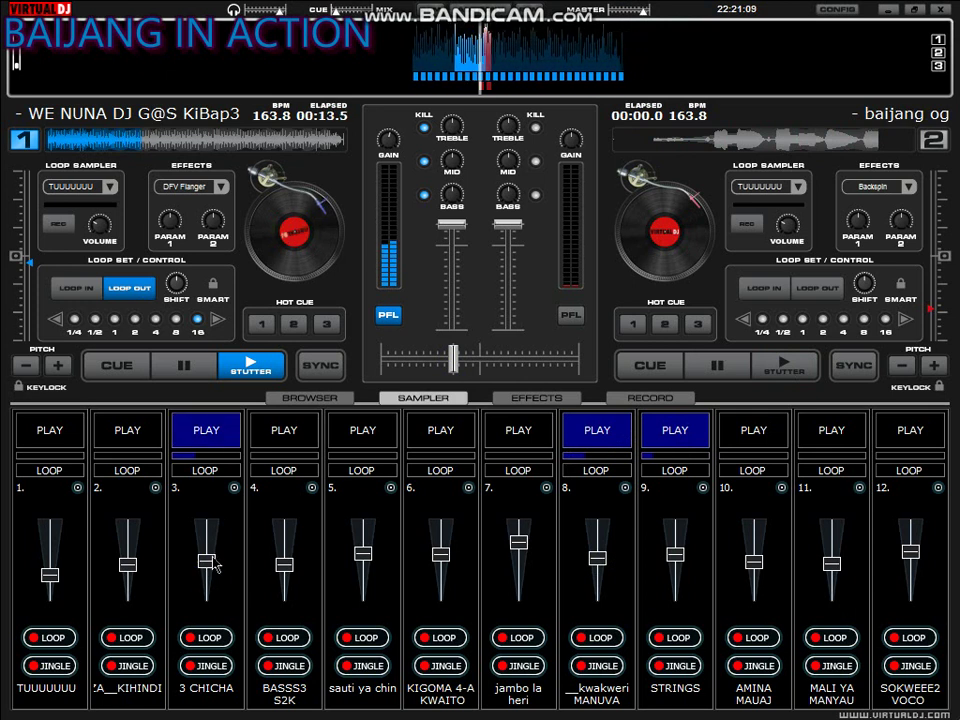
pyautogui.click(445, 436)
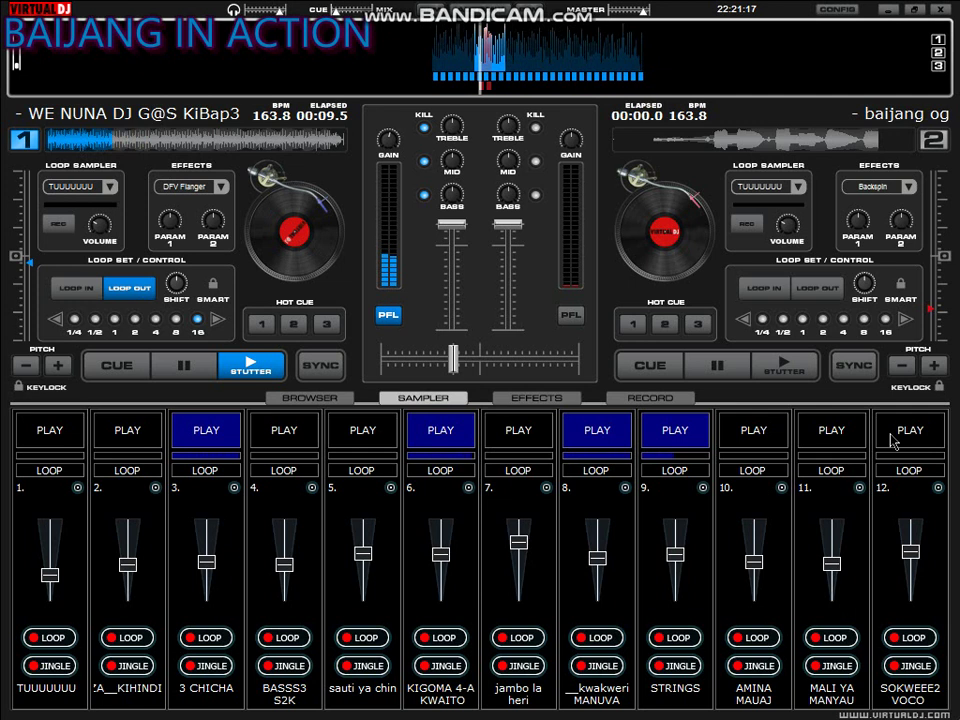
# Play the sauti ya chin sample in slot 5, raise its volume close to maximum and stop it
pyautogui.click(368, 445)
pyautogui.moveTo(364, 556); pyautogui.dragTo(364, 544)
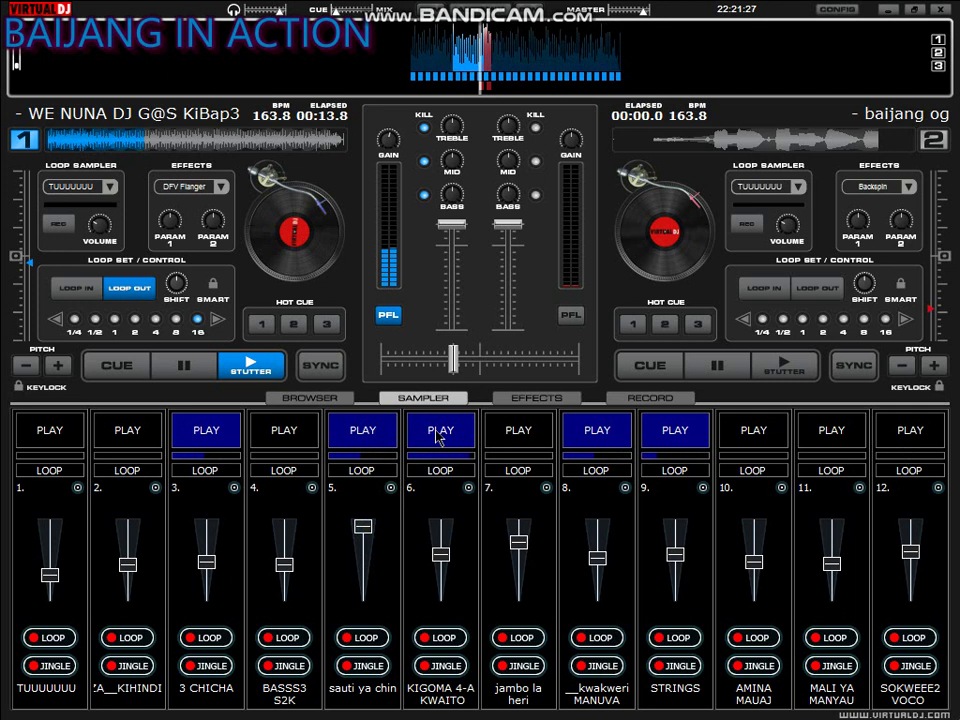
pyautogui.click(350, 432)
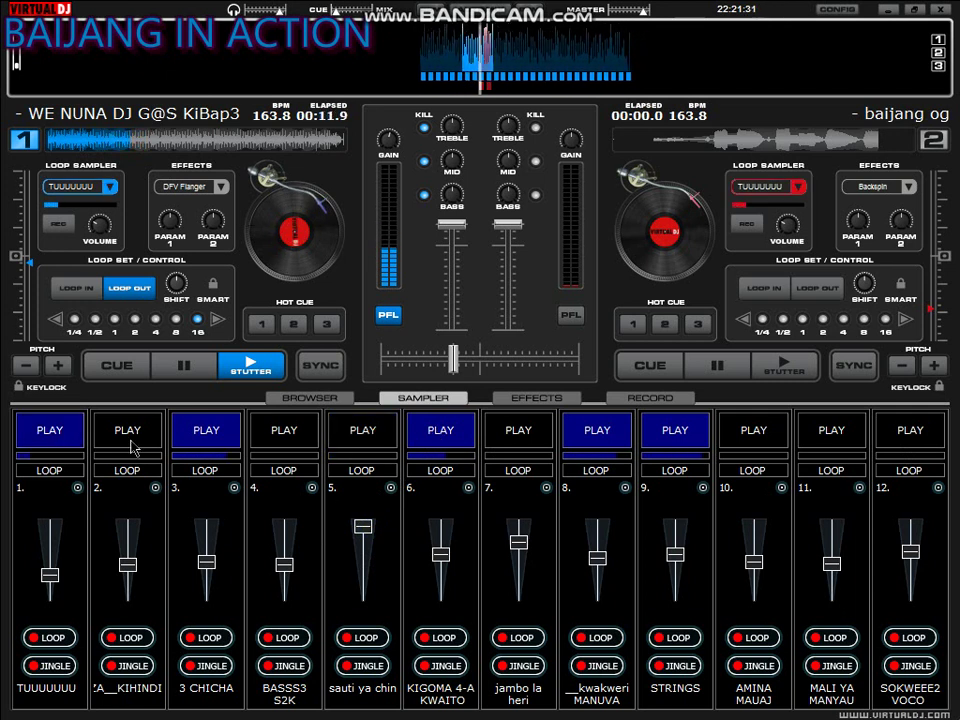
# Swap the KIGOMA 4-A KWAITO sample for BASSS3 S2K and slightly raise the kwakweri MANUVA sample's volume
pyautogui.click(292, 446)
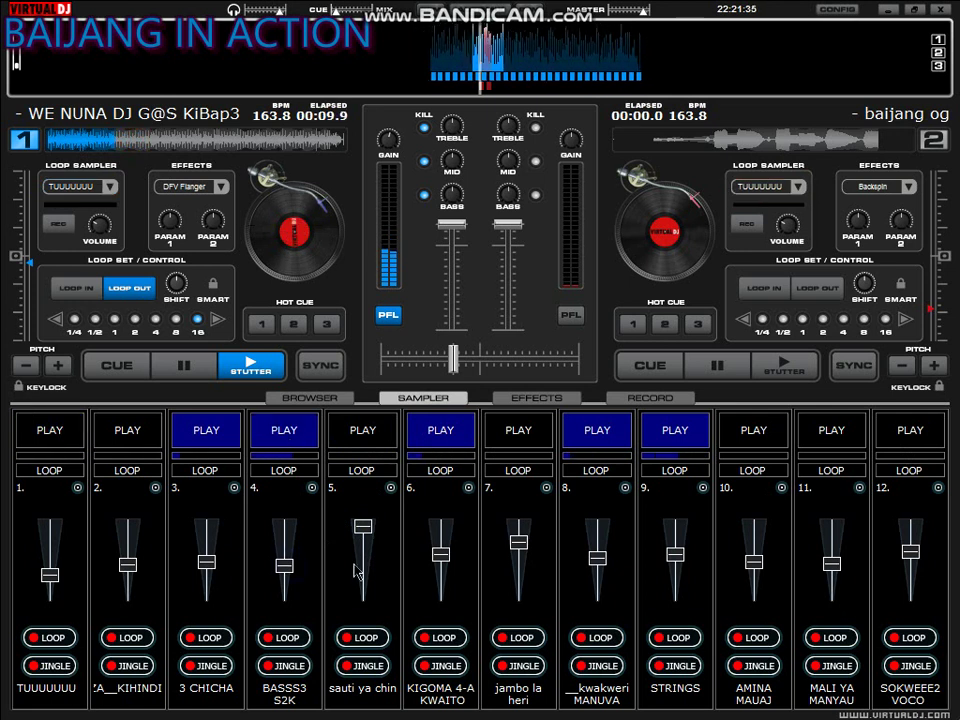
pyautogui.click(440, 445)
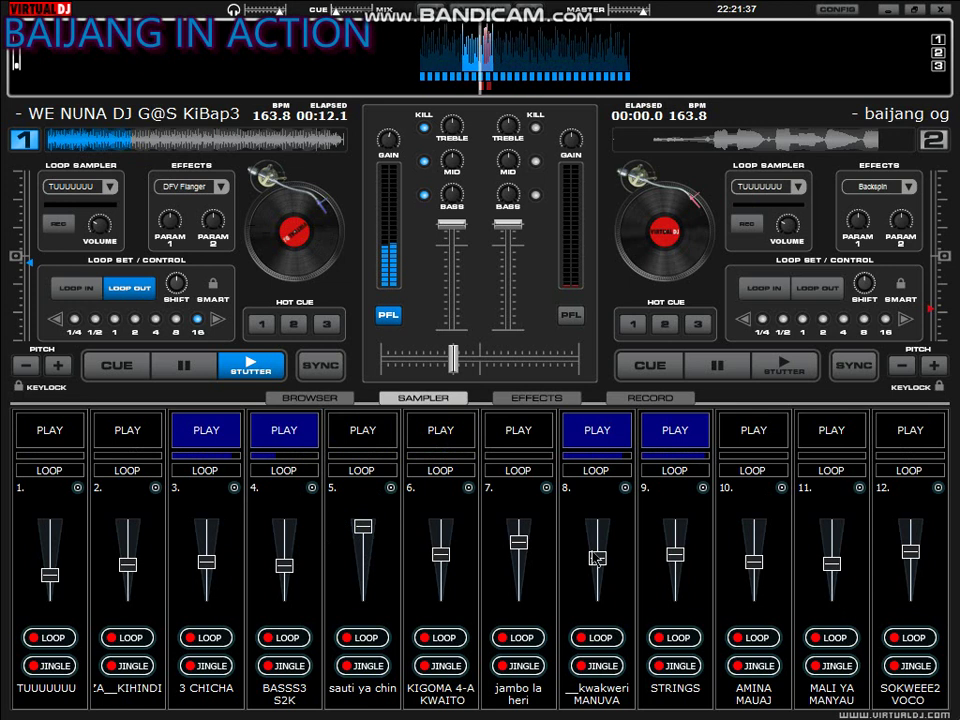
pyautogui.moveTo(597, 557); pyautogui.dragTo(597, 549)
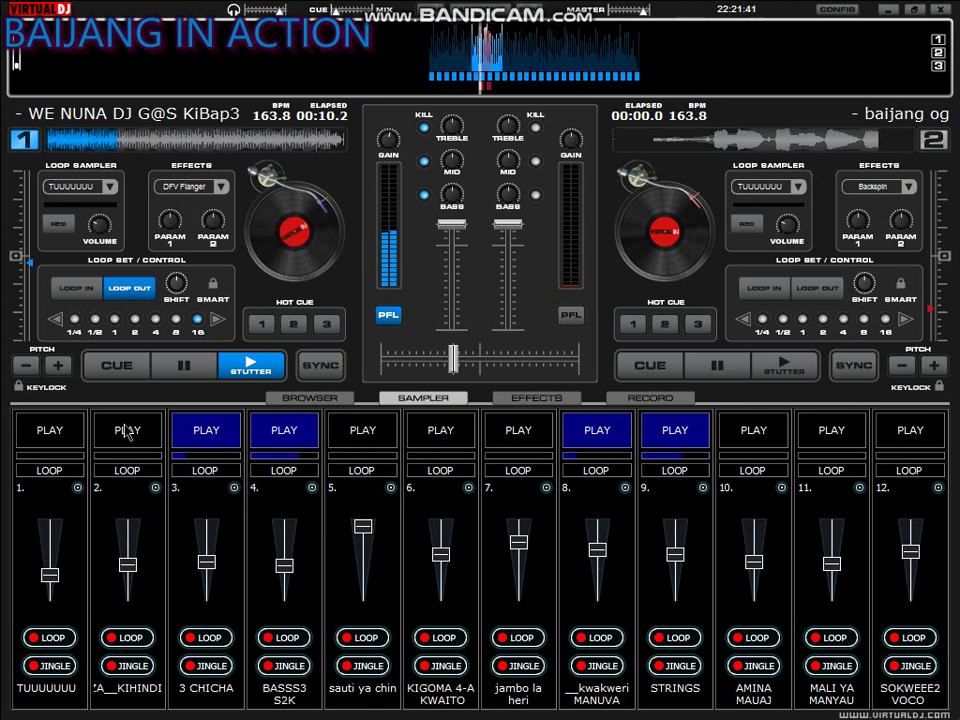
# Replace the BASSS3 S2K sample with ZA__KIHINDI in slot 2 and briefly play the SOKWEEE2 VOCO sample
pyautogui.click(128, 432)
pyautogui.click(280, 432)
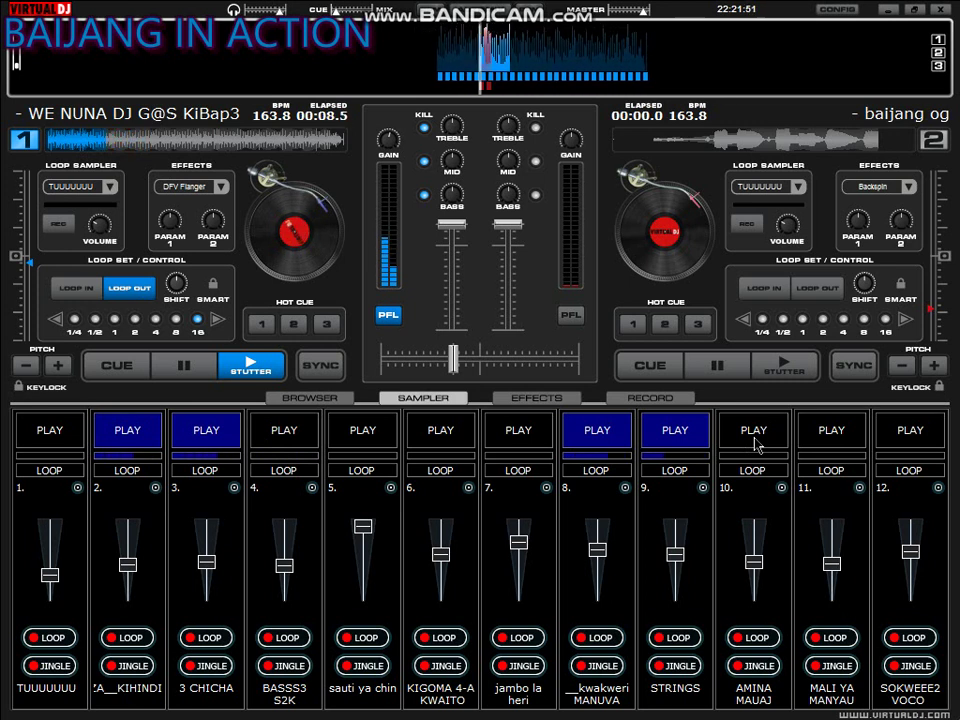
pyautogui.click(907, 436)
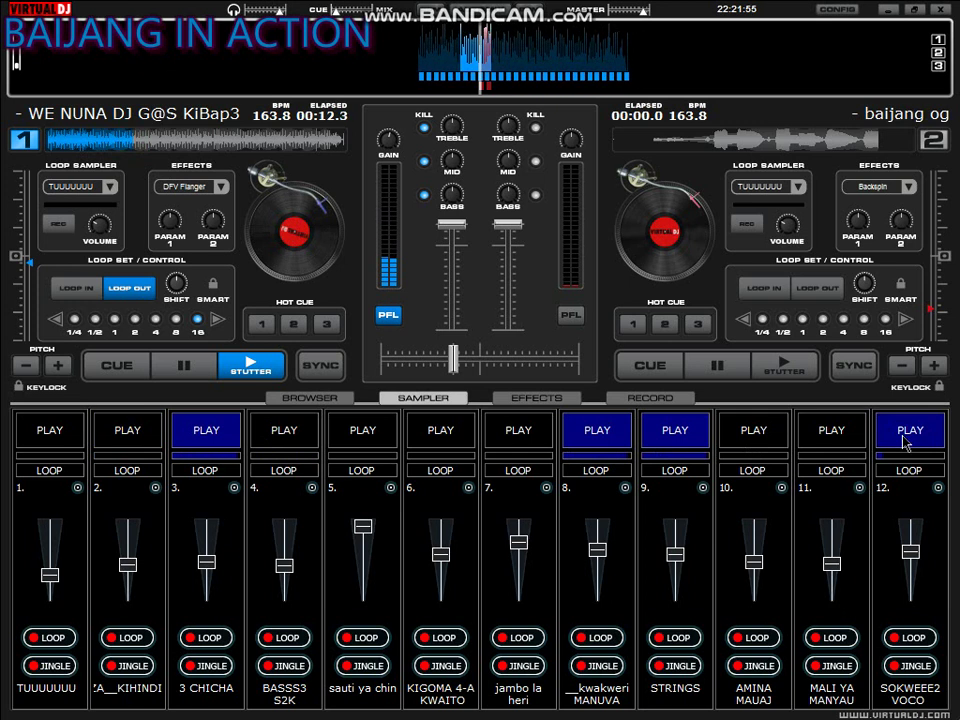
pyautogui.click(907, 436)
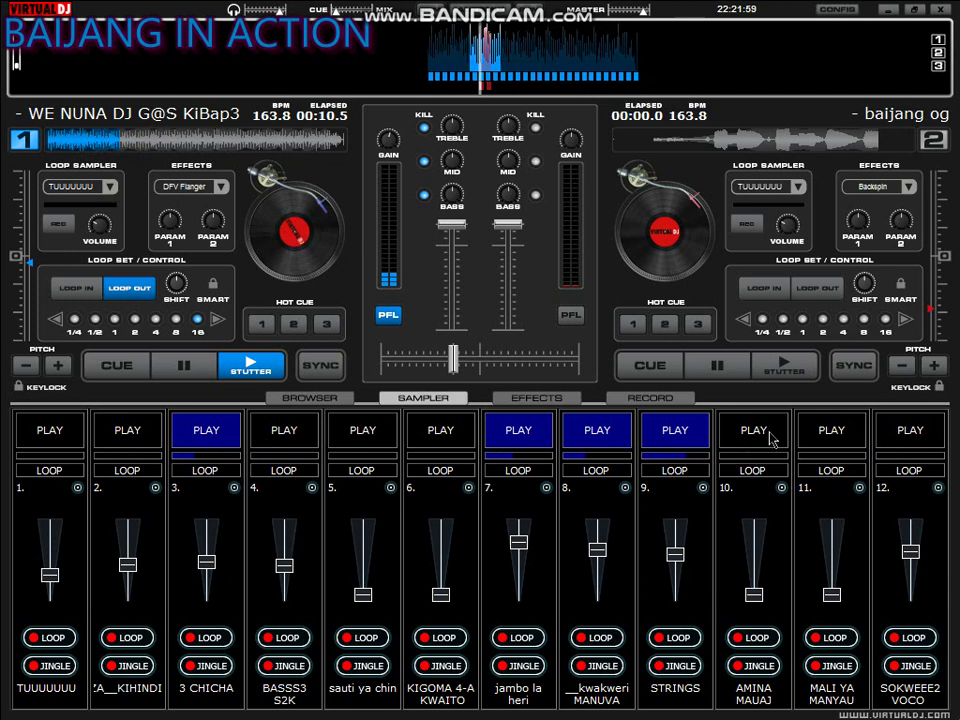
# Play the MALI YA MANYAU sample with its volume raised, and bring in sauti ya chin followed by BASSS3 S2K
pyautogui.click(834, 436)
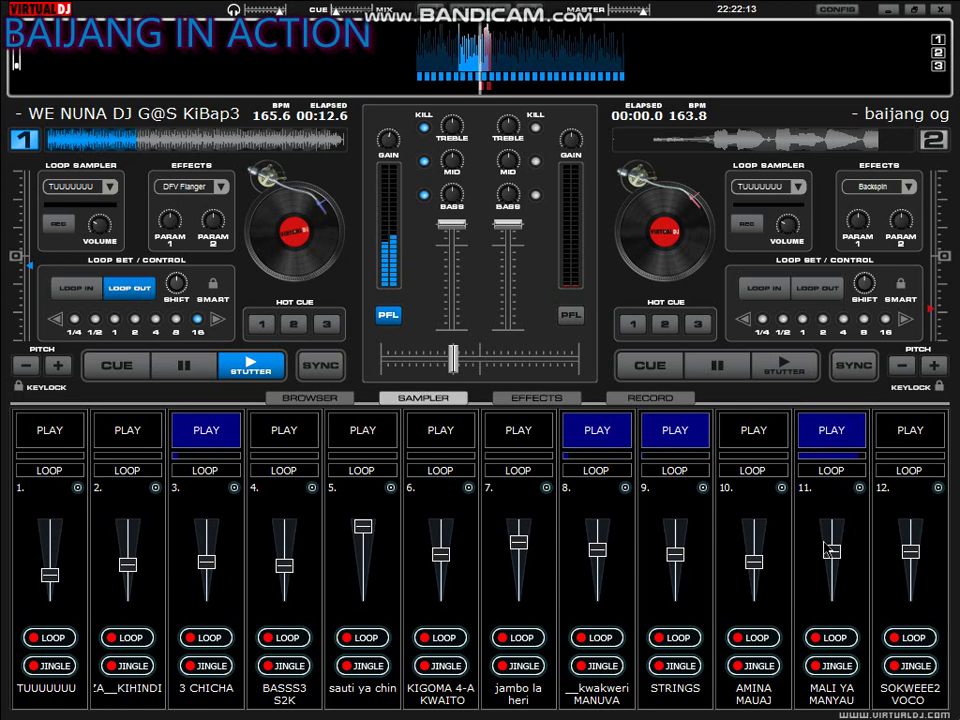
pyautogui.moveTo(832, 549); pyautogui.dragTo(831, 540)
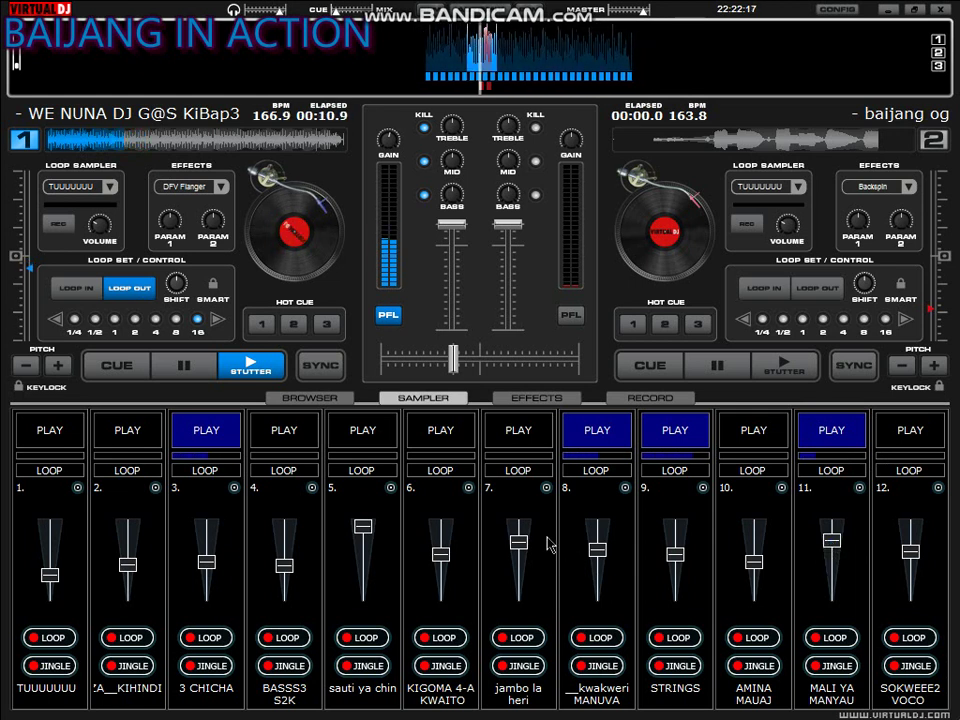
pyautogui.click(350, 437)
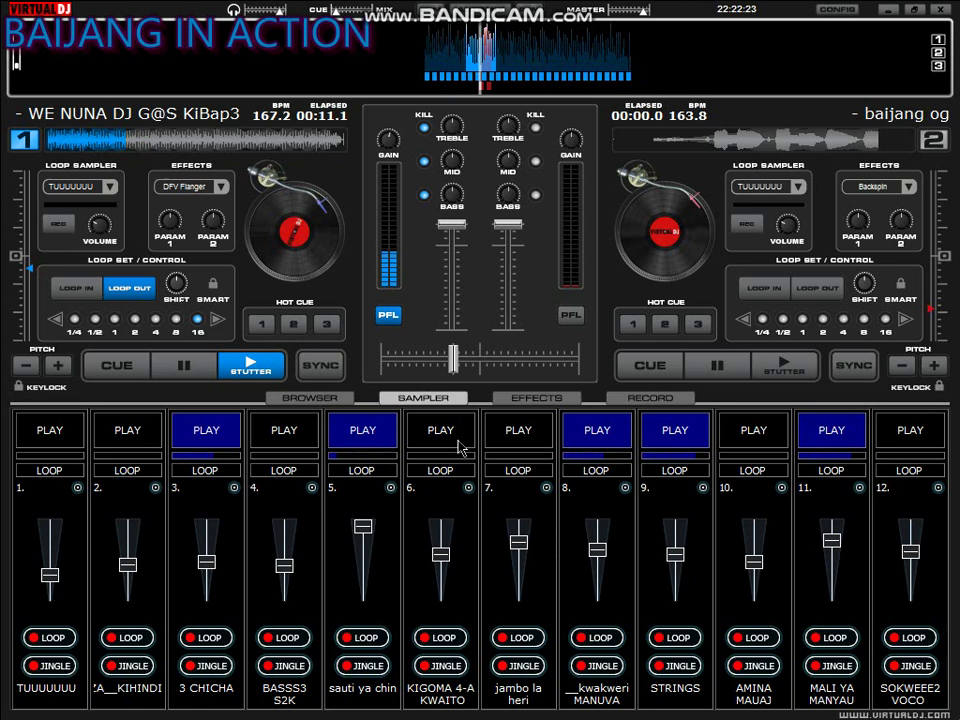
pyautogui.click(297, 437)
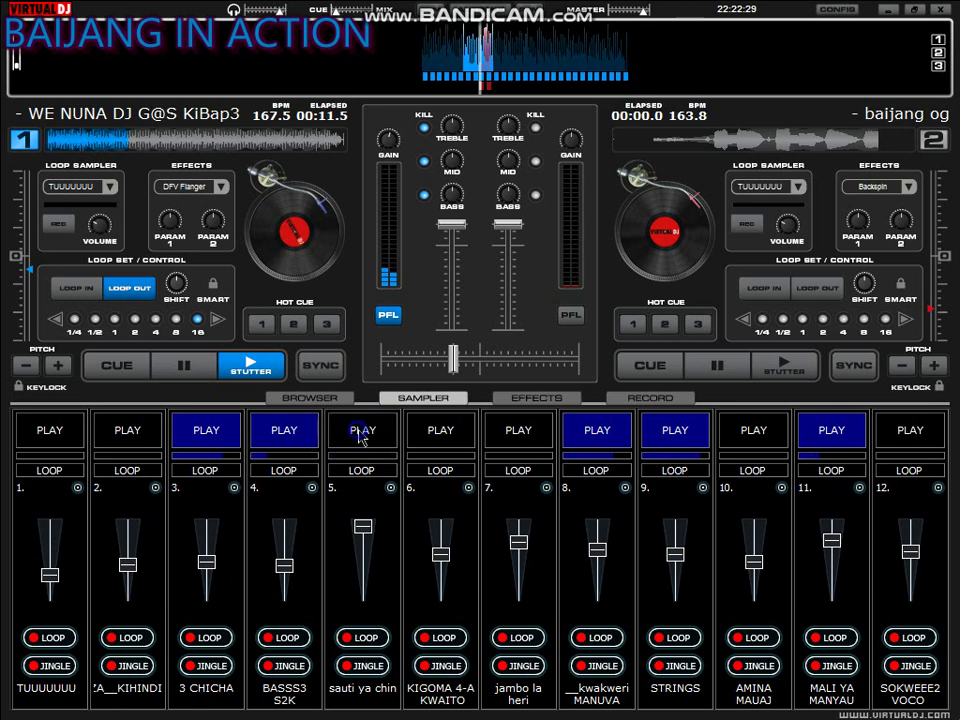
# Replace the BASSS3 S2K sample with KIGOMA 4-A KWAITO, and MALI YA MANYAU with AMINA MAUAJ
pyautogui.click(440, 440)
pyautogui.click(300, 429)
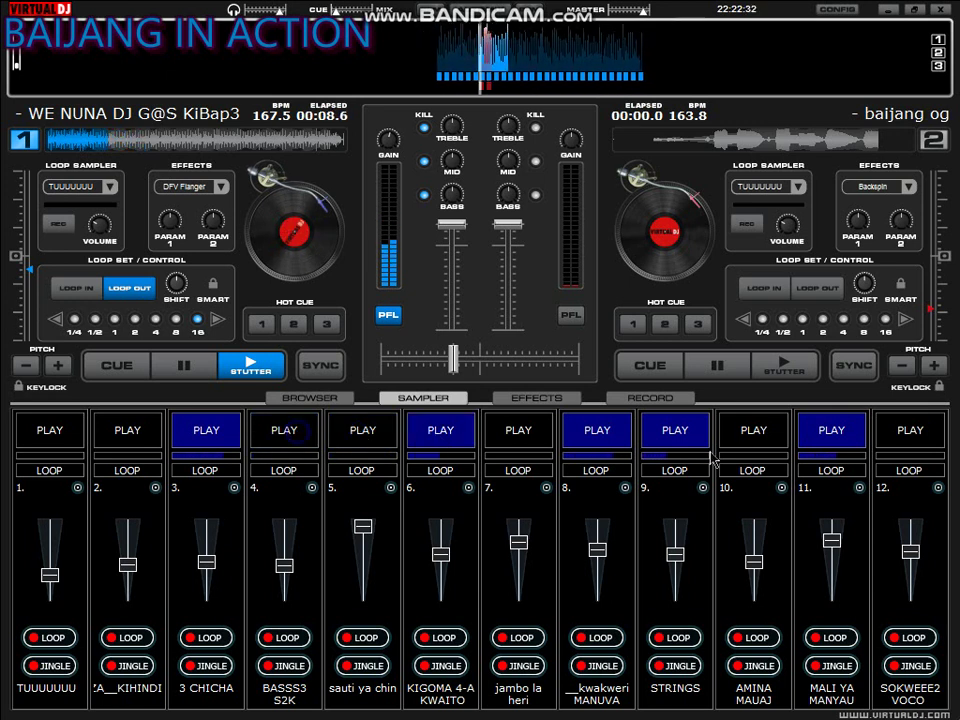
pyautogui.click(818, 442)
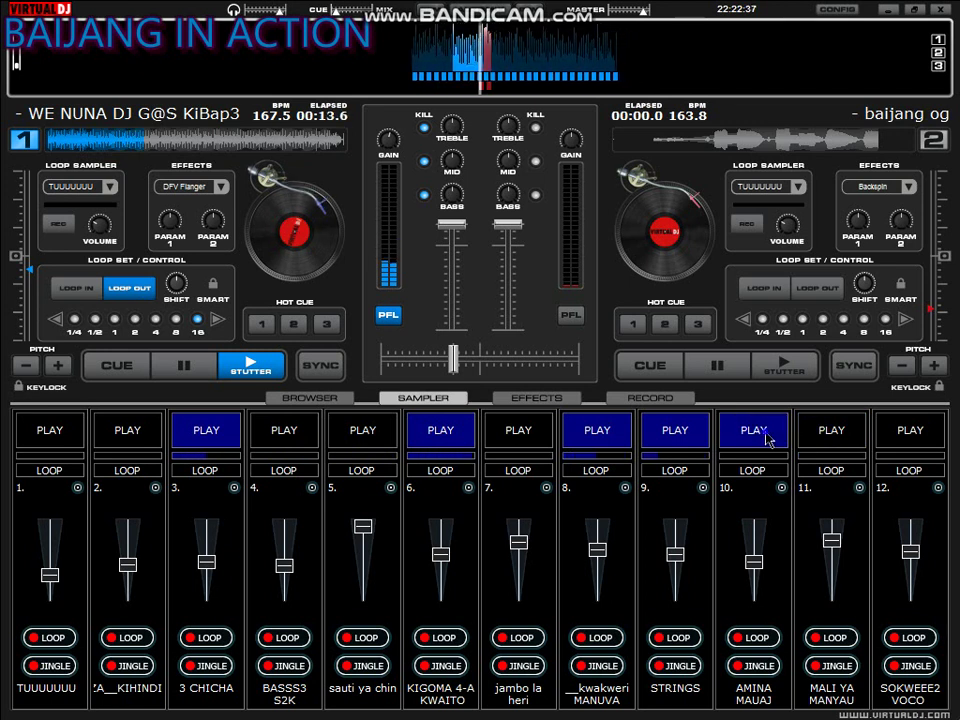
pyautogui.click(766, 438)
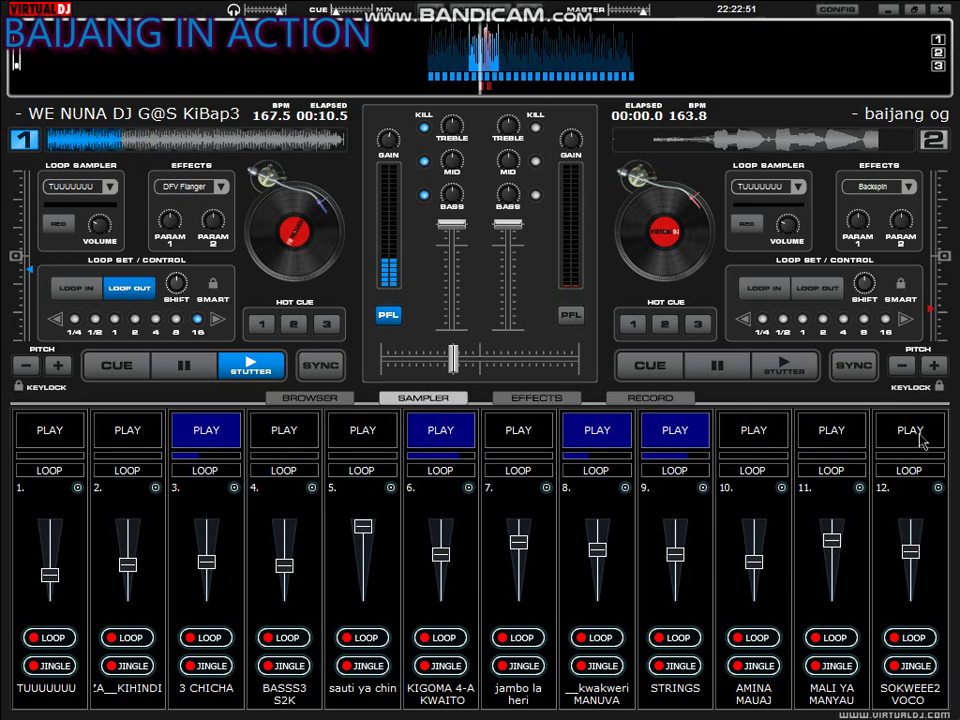
# Play the SOKWEEE2 VOCO and BASSS3 S2K samples over the running mix and stop both again
pyautogui.click(918, 434)
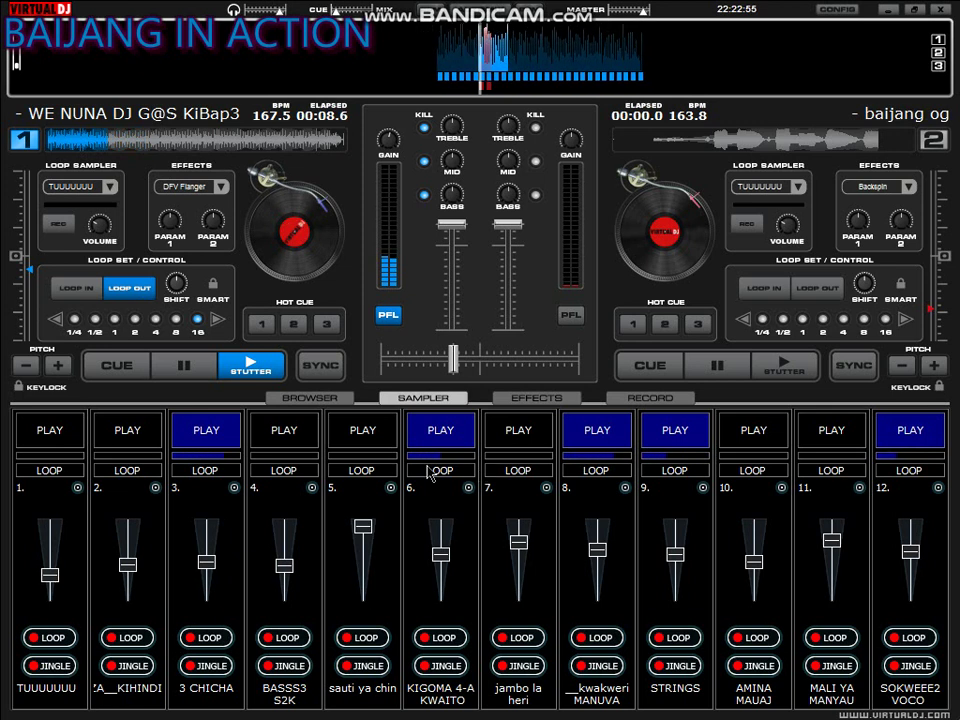
pyautogui.click(298, 431)
pyautogui.click(910, 434)
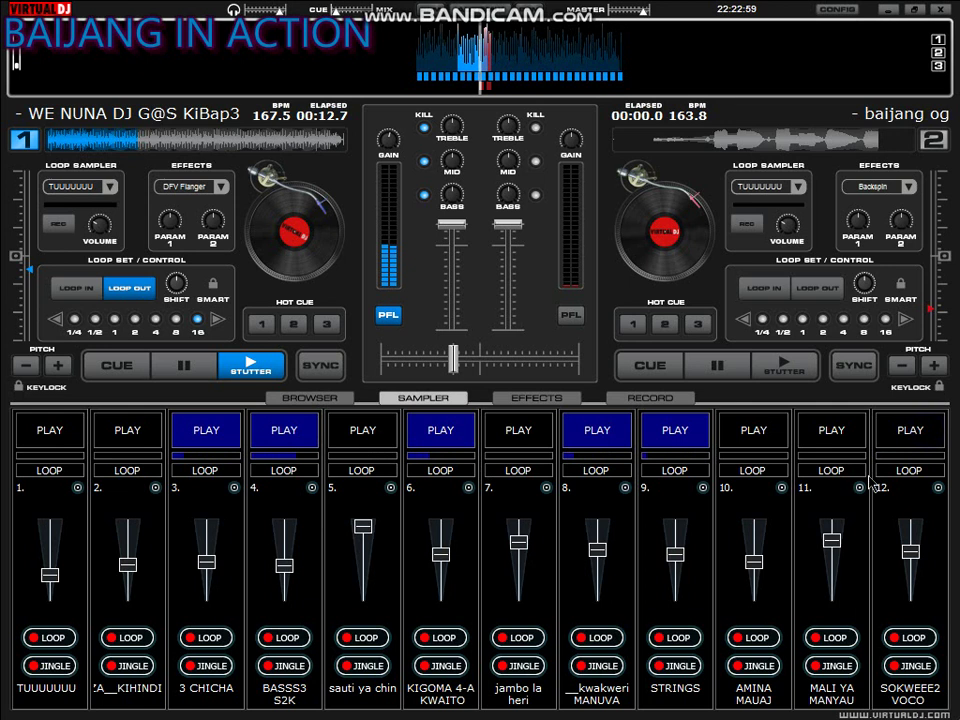
pyautogui.click(280, 434)
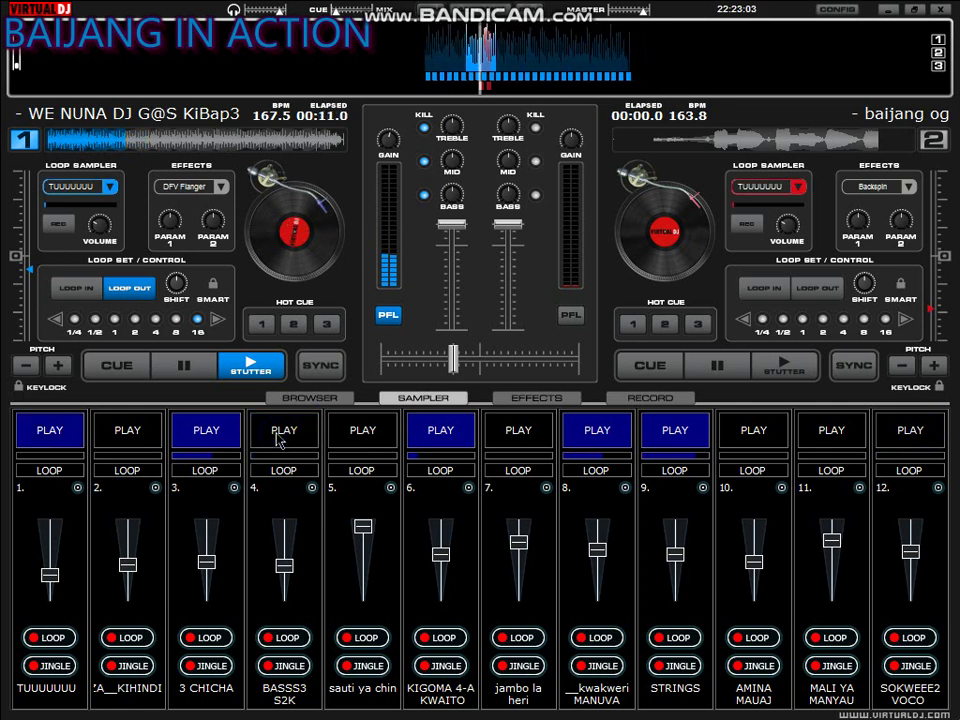
# Swap the KIGOMA 4-A KWAITO sample for ZA__KIHINDI in slot 2
pyautogui.click(128, 432)
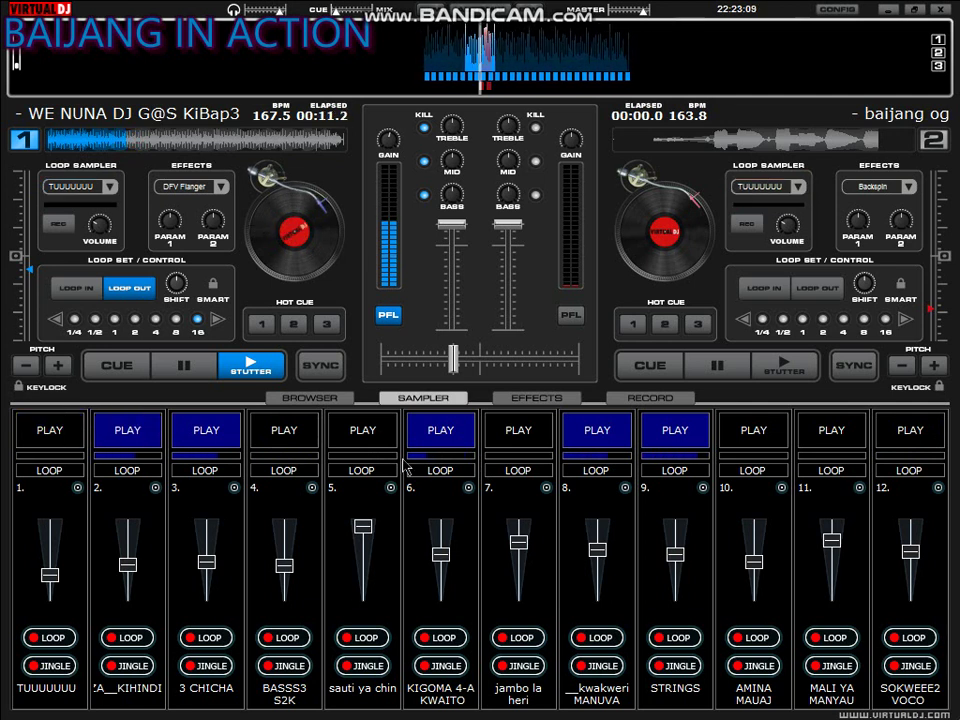
pyautogui.click(423, 428)
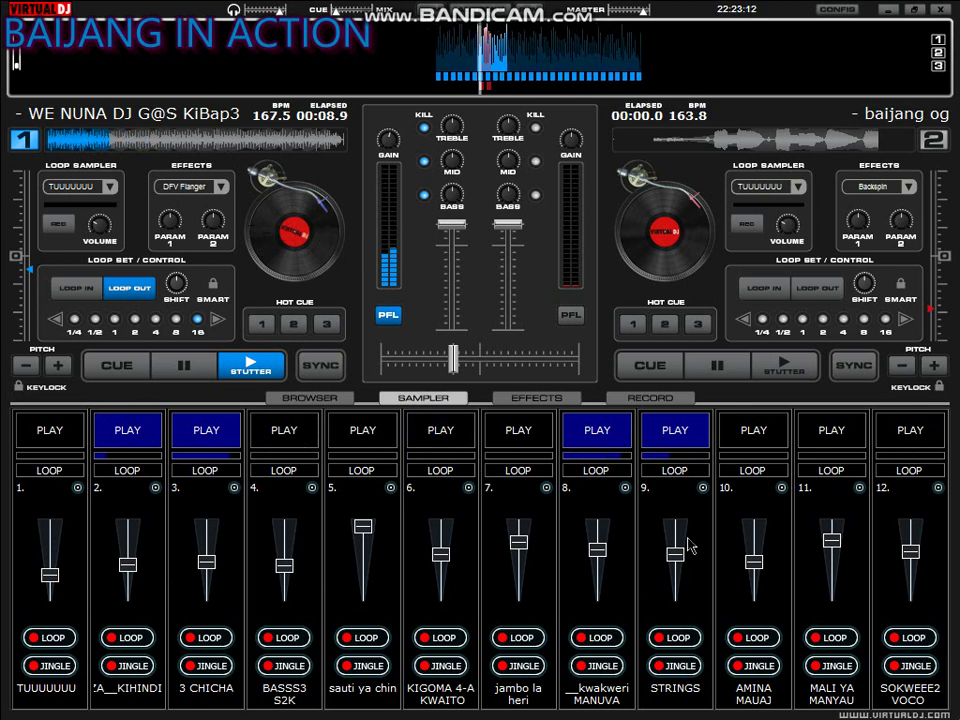
# Play the MALI YA MANYAU and SOKWEEE2 VOCO samples together briefly and stop both
pyautogui.click(836, 433)
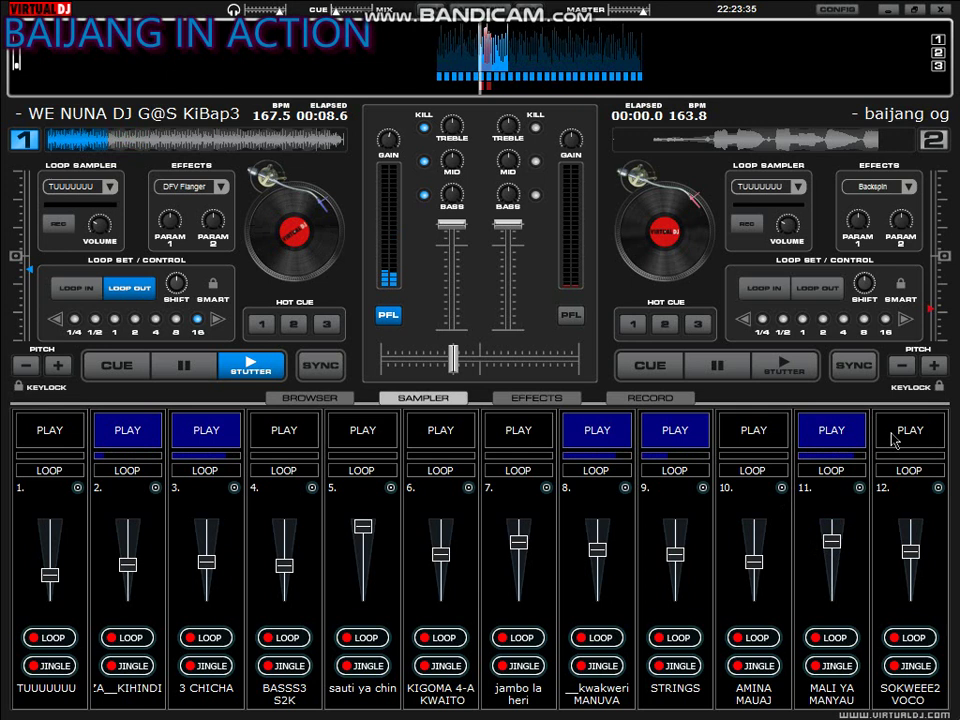
pyautogui.click(891, 437)
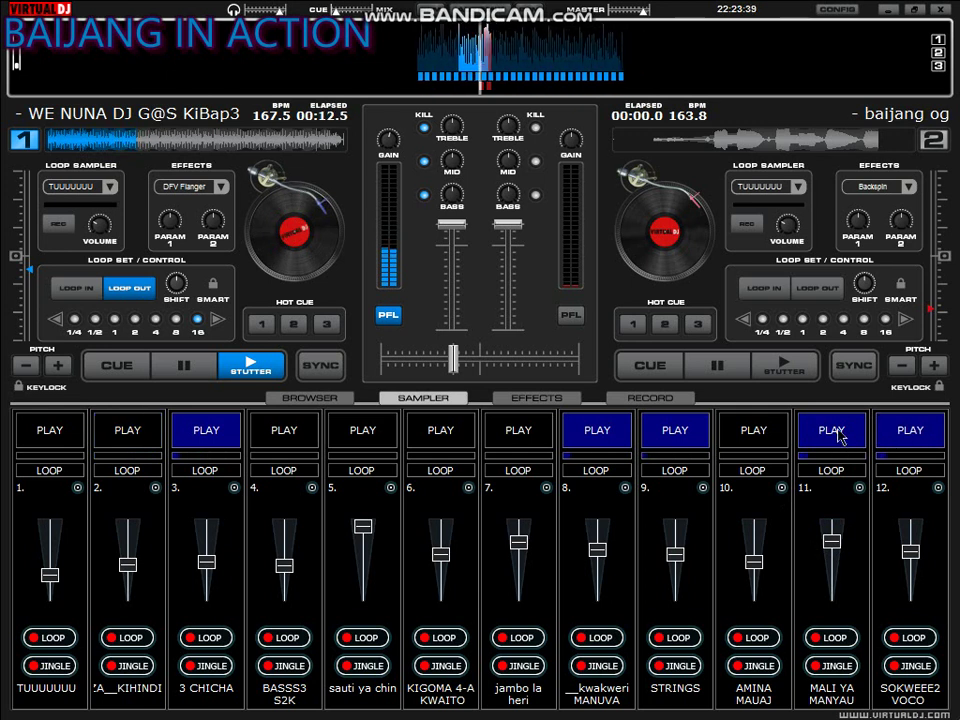
pyautogui.click(840, 436)
pyautogui.click(906, 430)
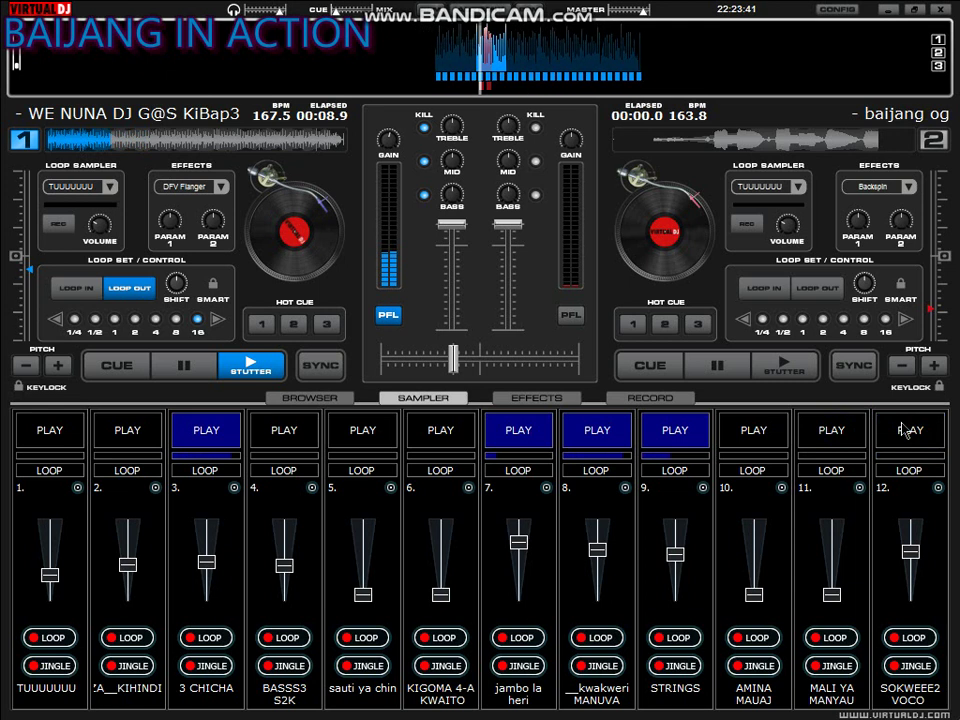
# Trigger the SOKWEEE2 VOCO and sauti ya chin samples, and start the baijang og track on deck 2
pyautogui.click(906, 430)
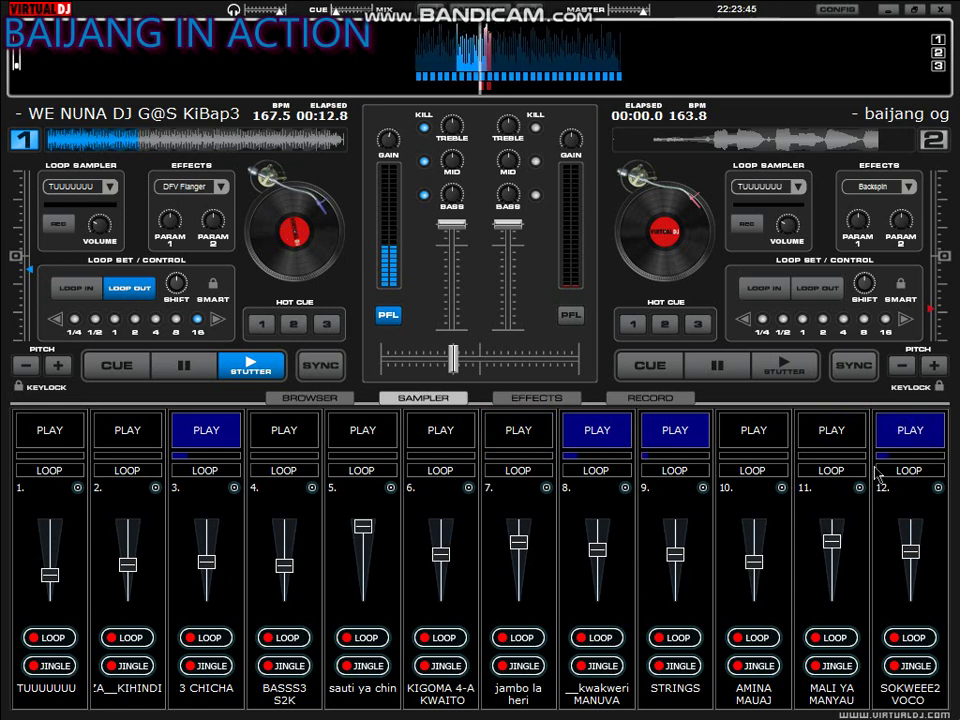
pyautogui.click(386, 445)
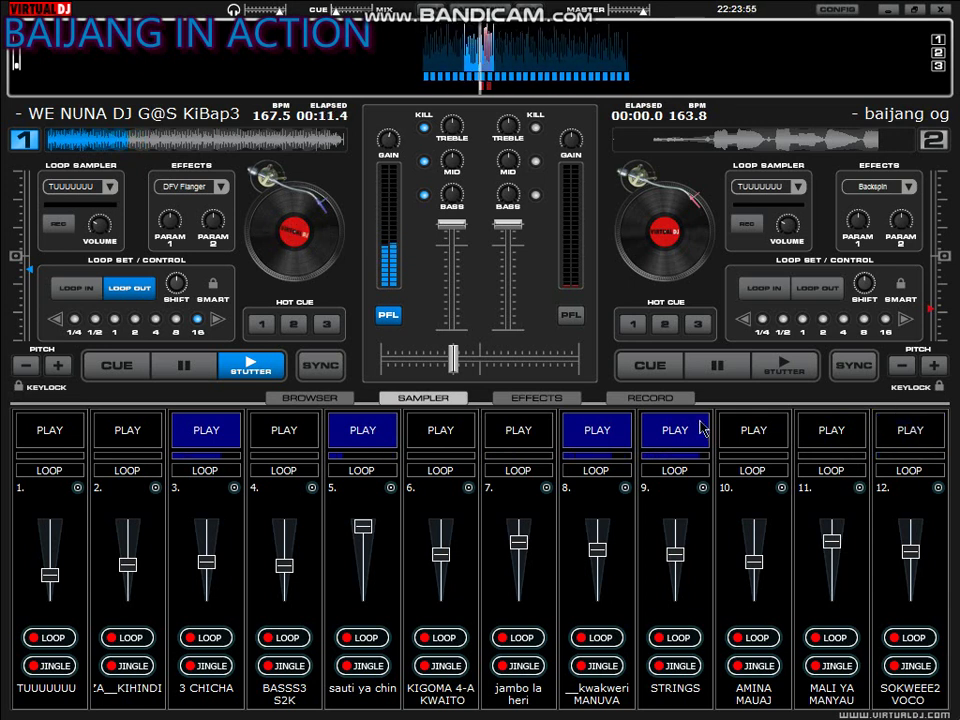
pyautogui.click(818, 364)
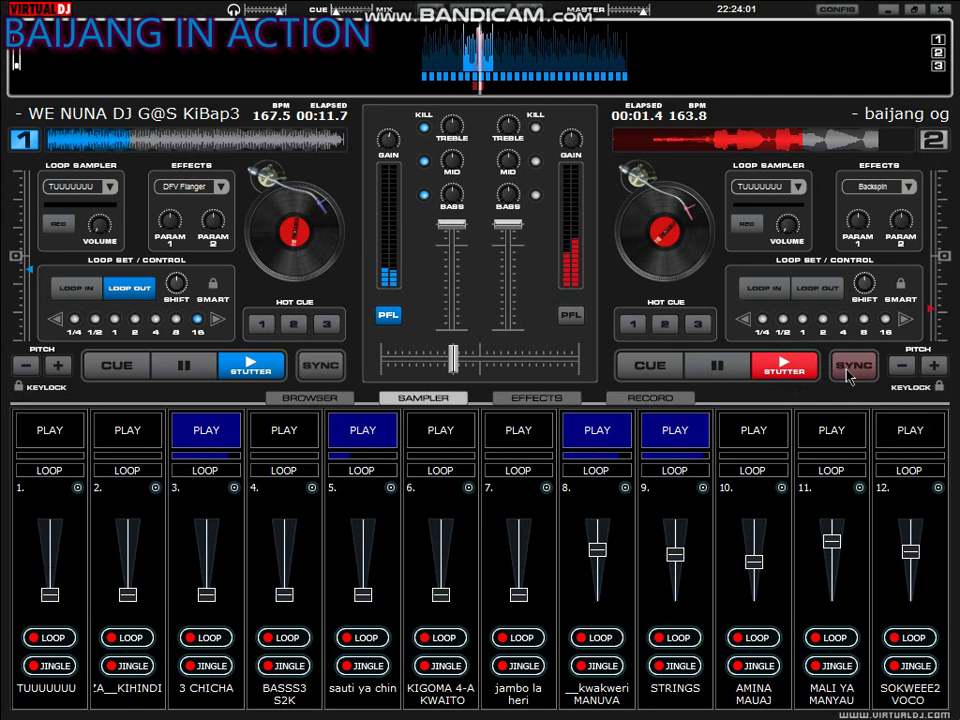